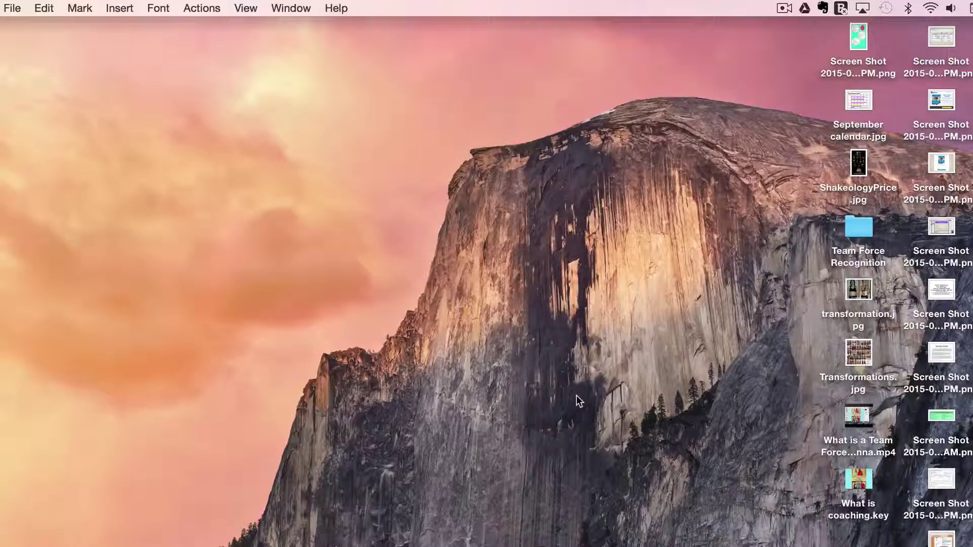
- Switch to Google Chrome with Cmd+Tab
key("super+Tab")
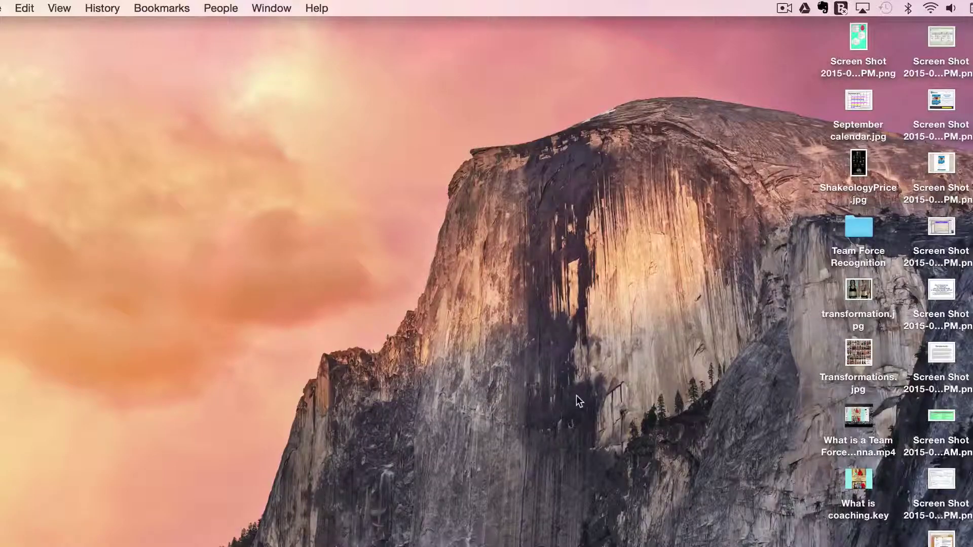
- Open Google Drive in a new Chrome window and create a blank Google Sheets spreadsheet
key("super+n")
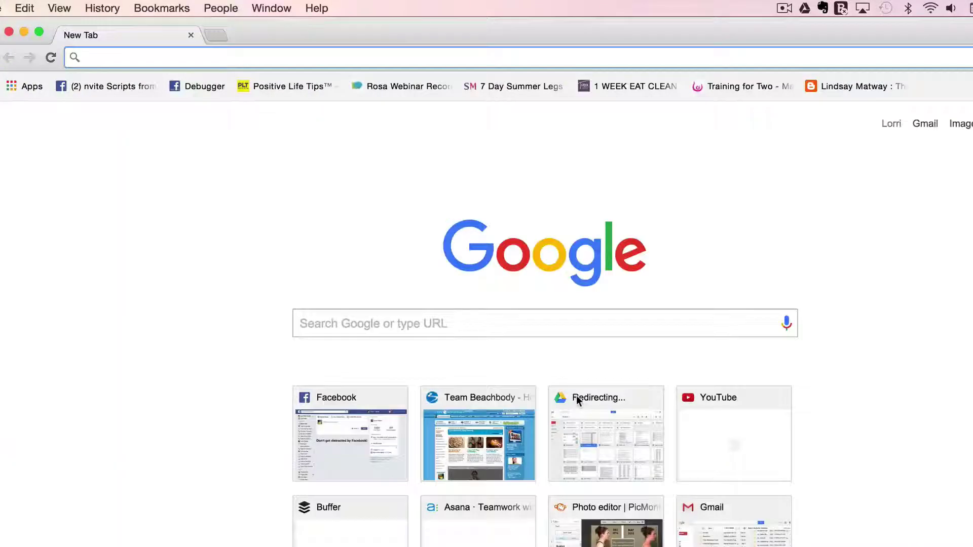
type("drive.google.com")
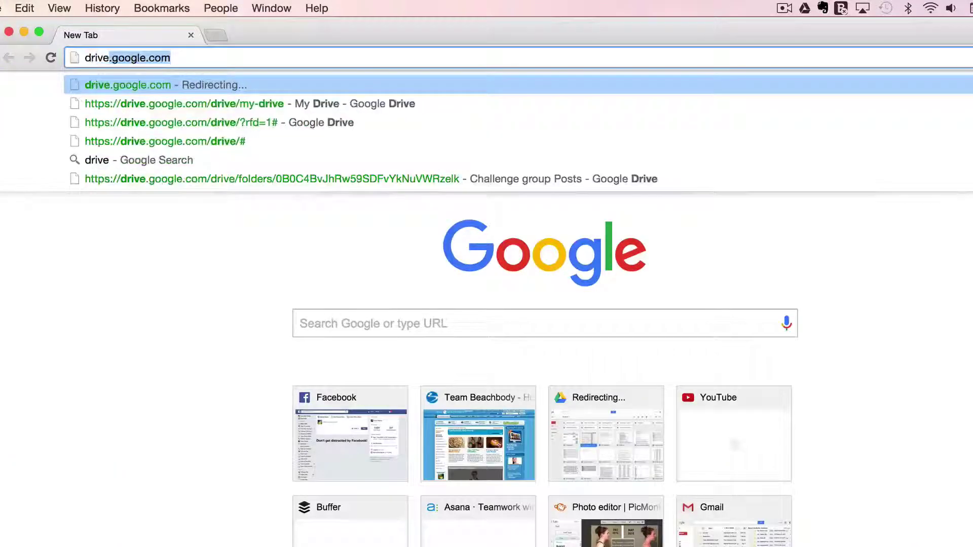
key("Return")
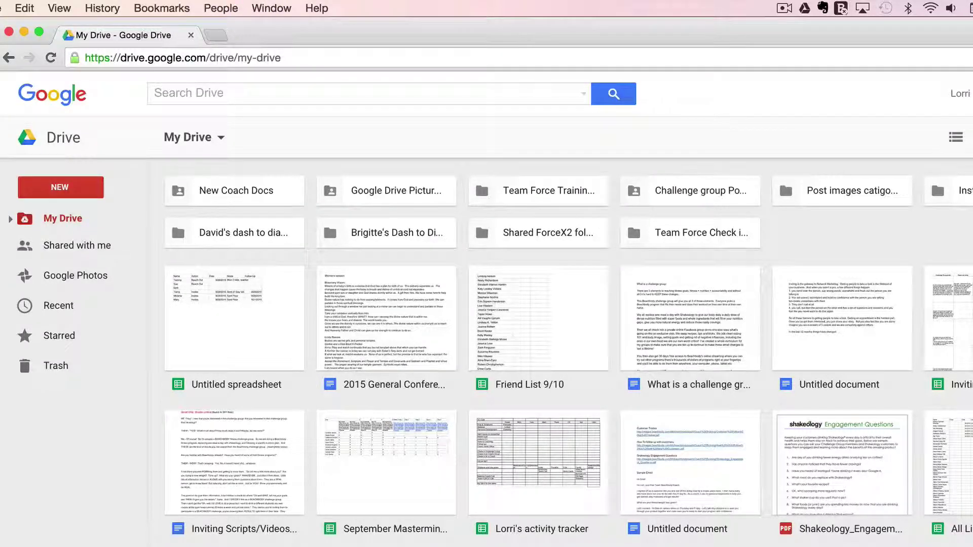
left_click(76, 189)
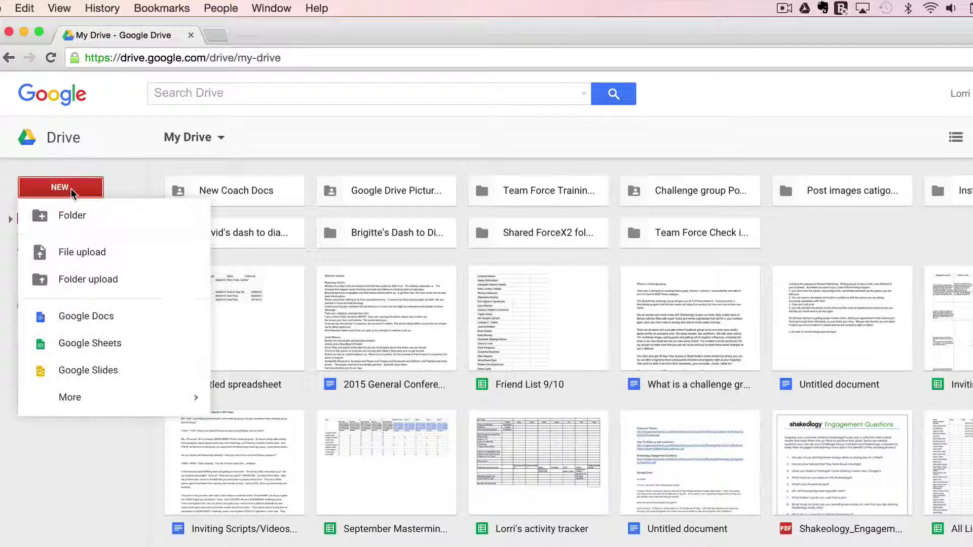
left_click(85, 355)
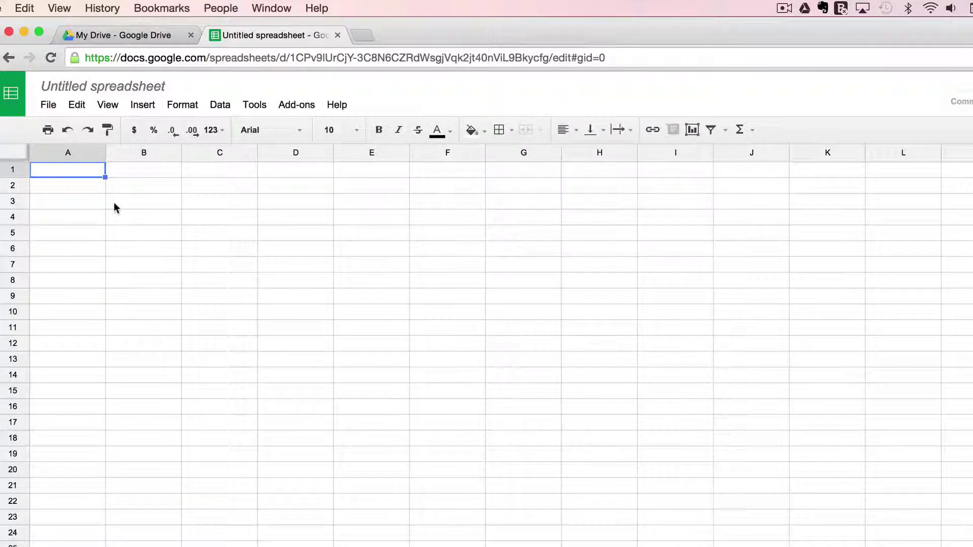
- Enter the headers Name, Date, Action, Notes and Follow up across A1 to E1
type("Name")
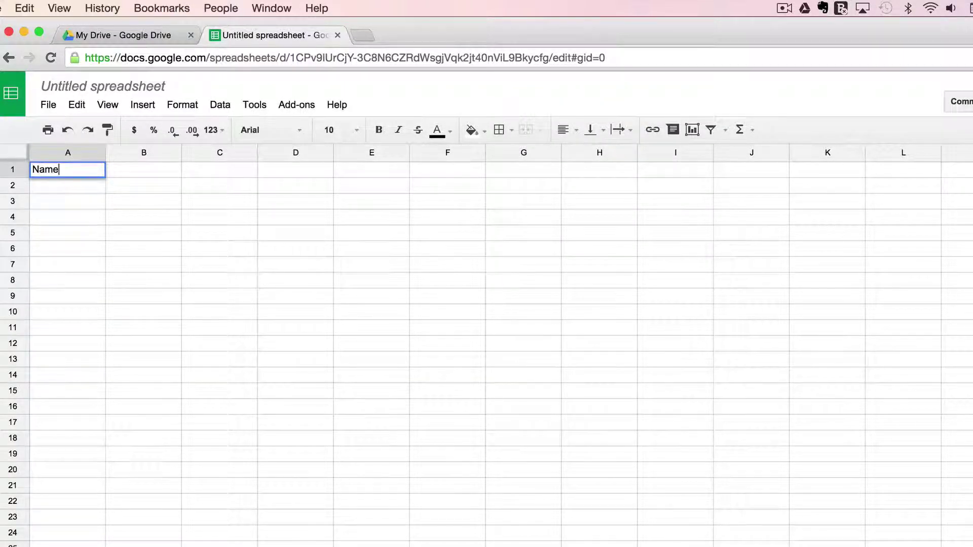
key("Tab")
type("Date")
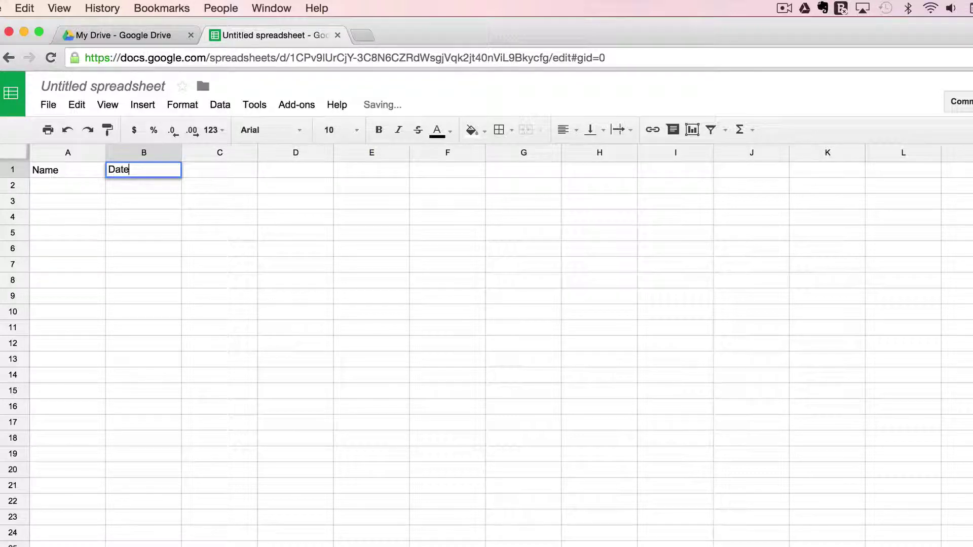
key("Tab")
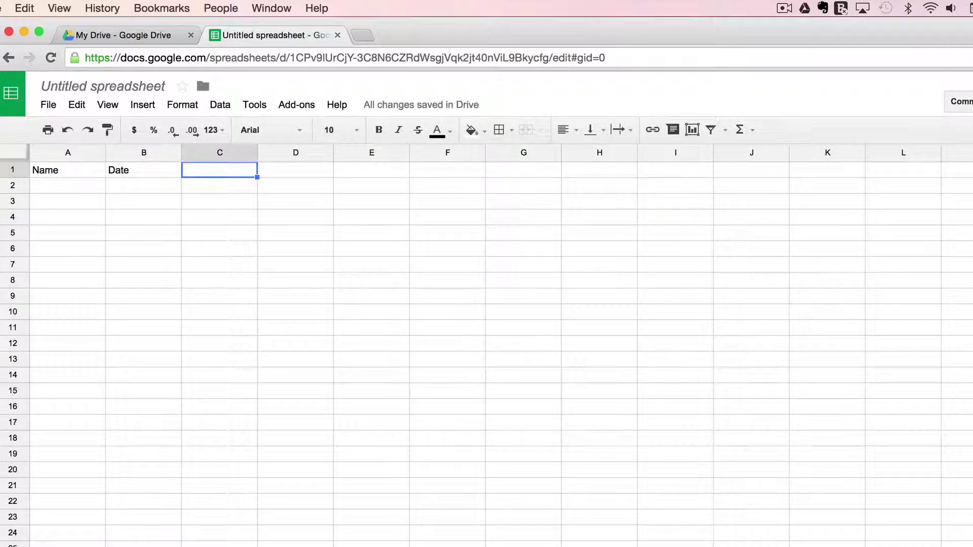
type("Action")
key("Tab")
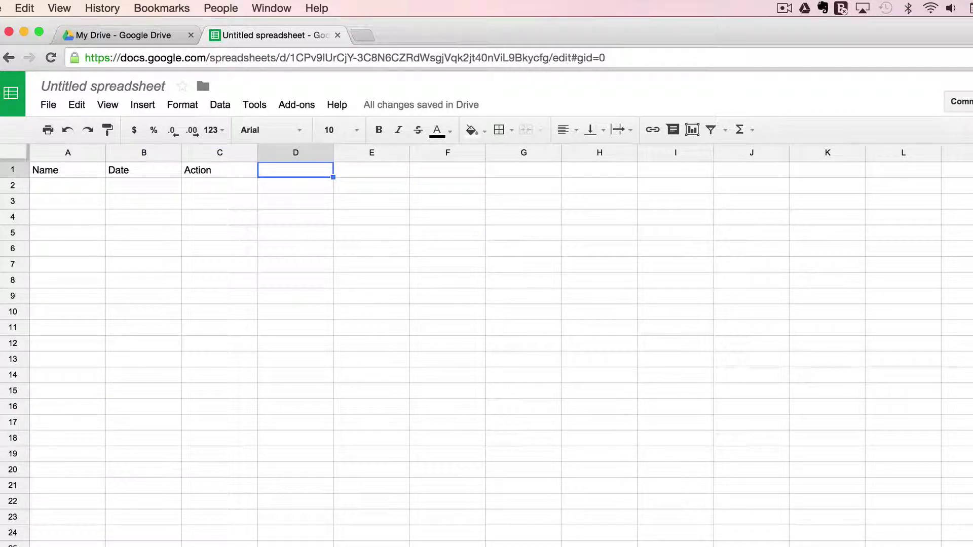
type("Notes")
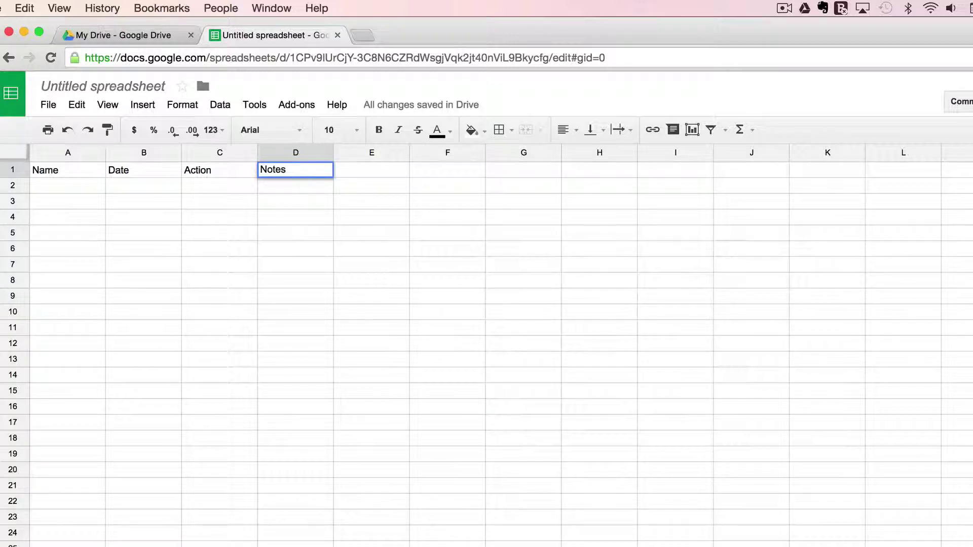
key("Tab")
type("Follow up")
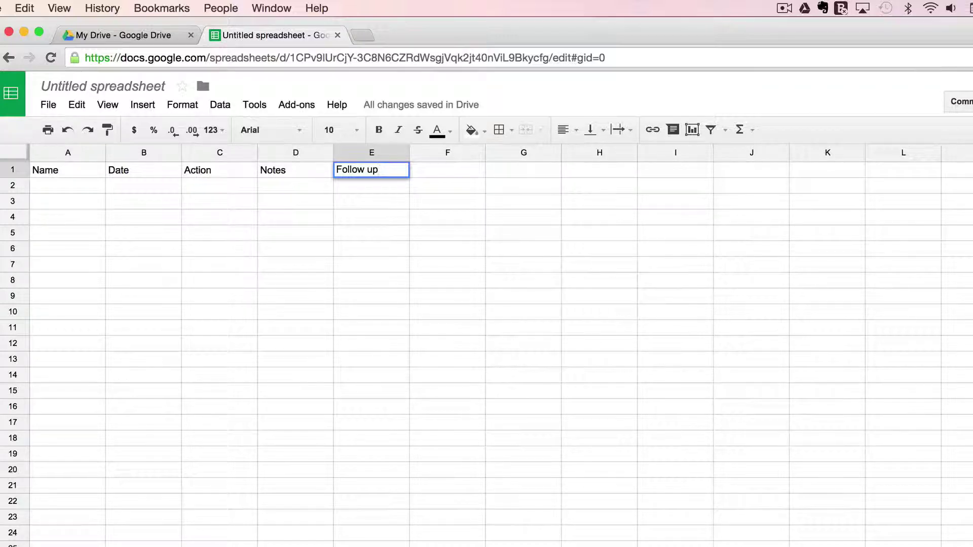
- Fill row 2 with the contact's name, 9/28, Reach Out and notes 'Mom, teacher, 3 kids, nutrition'
left_click(47, 191)
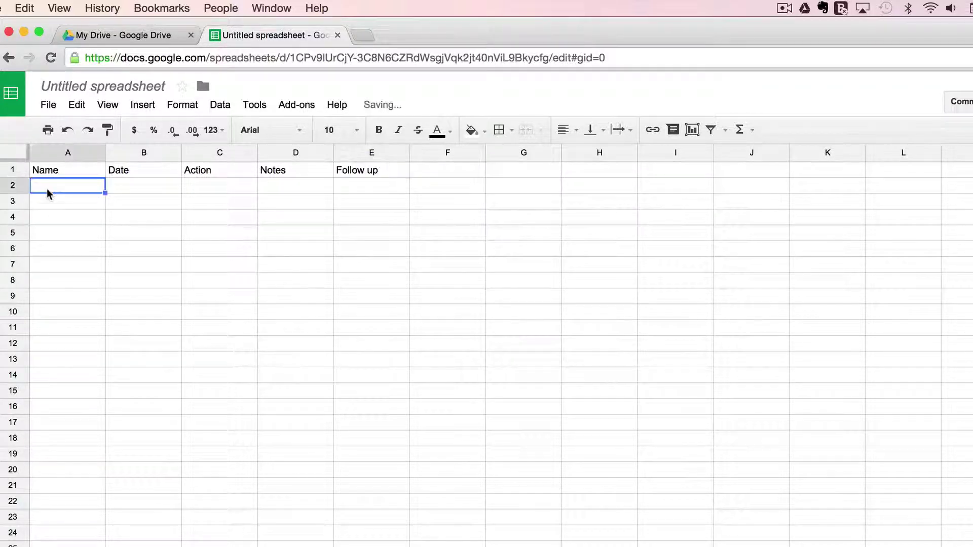
type("Beth")
key("Tab")
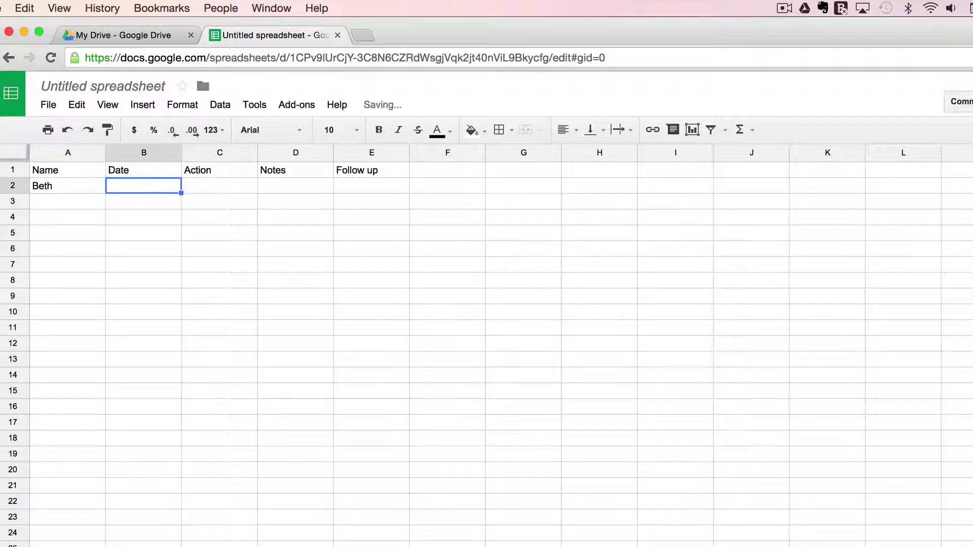
type("9/28")
key("Tab")
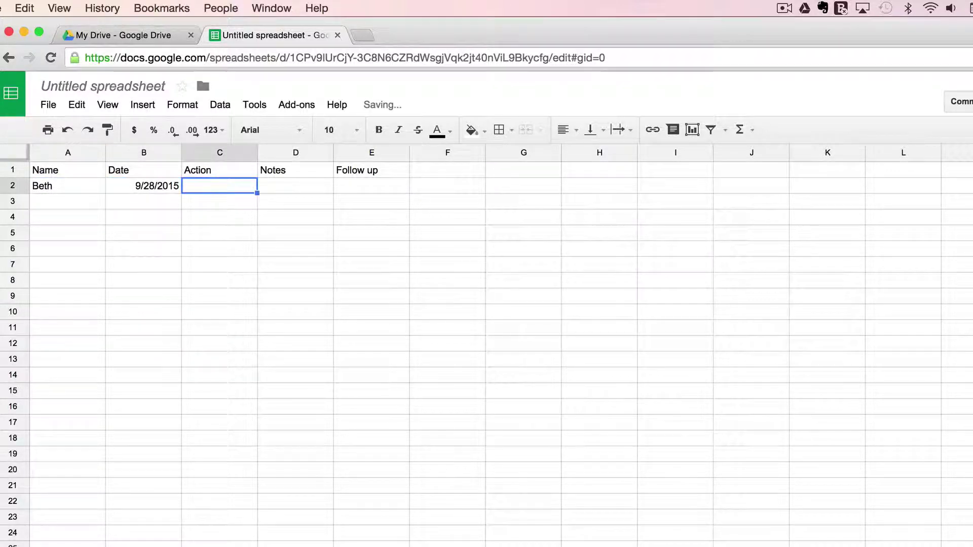
type("Reach Out")
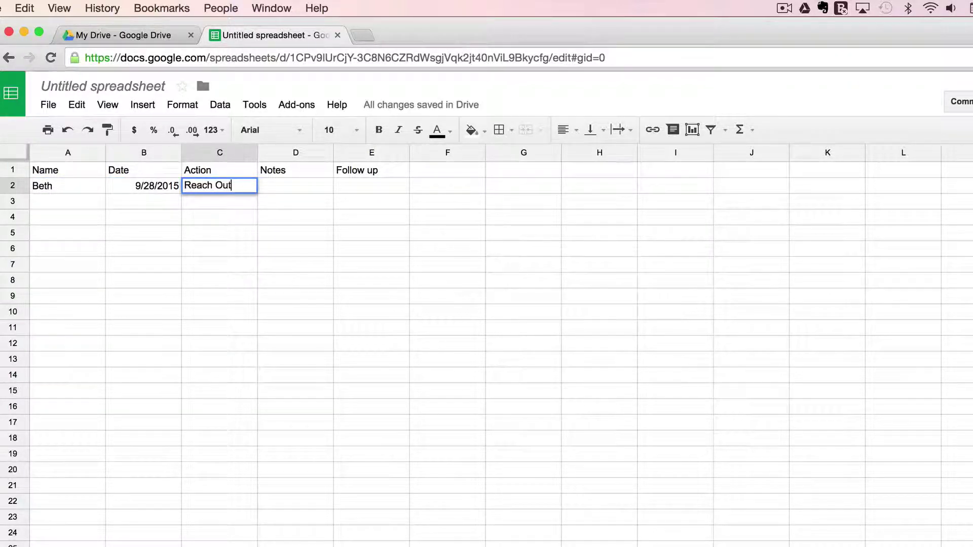
key("Tab")
type("Mom ")
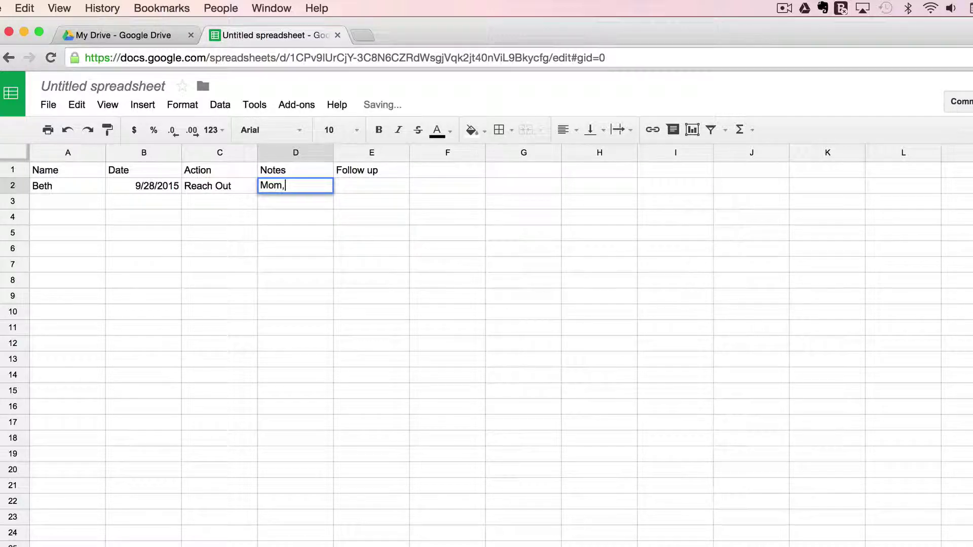
type(" teacher, ")
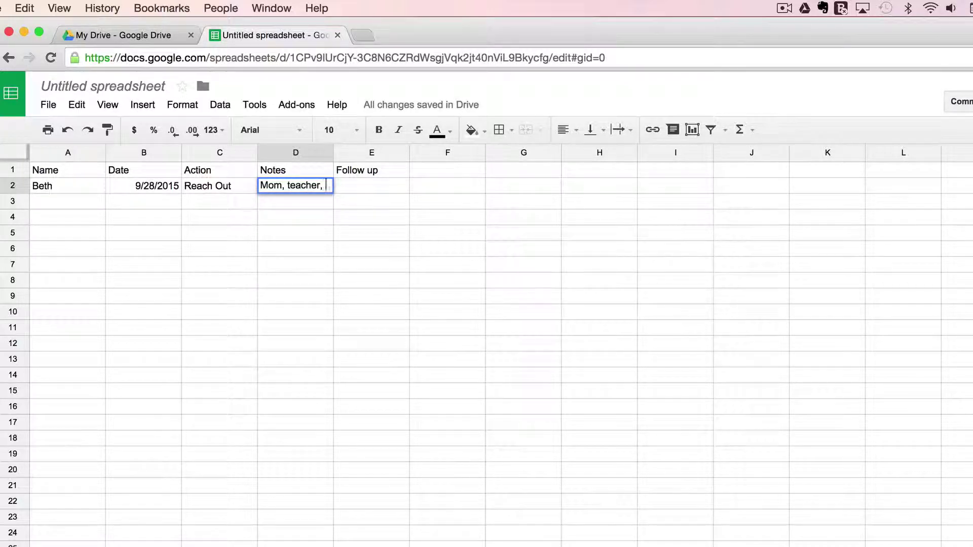
type("3 kids, n")
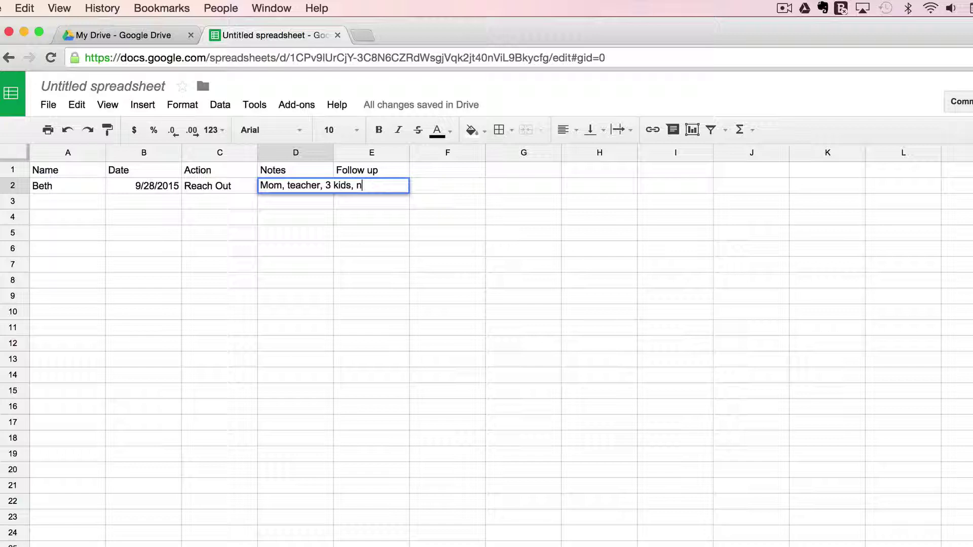
type("utrition")
left_click(371, 186)
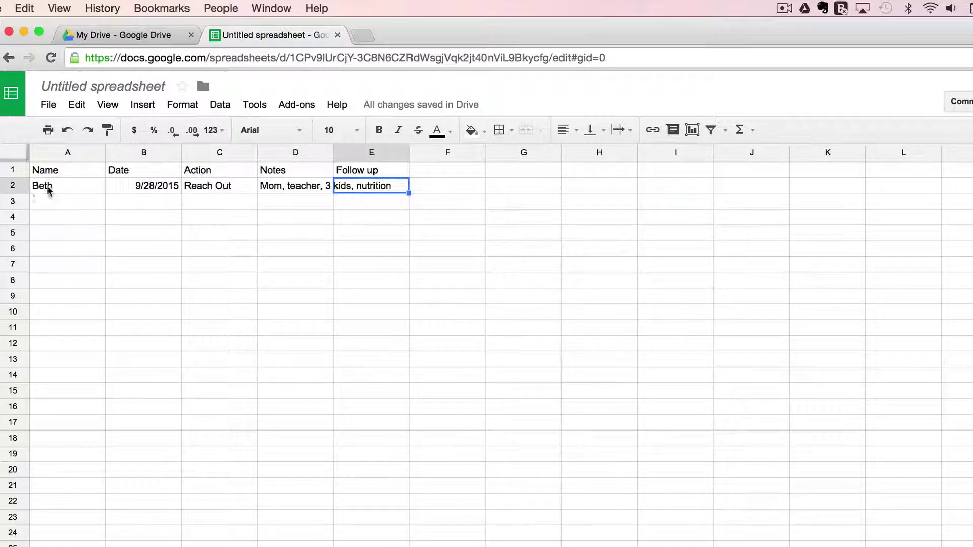
- Give the whole of row 2 a light green fill colour
left_click(22, 186)
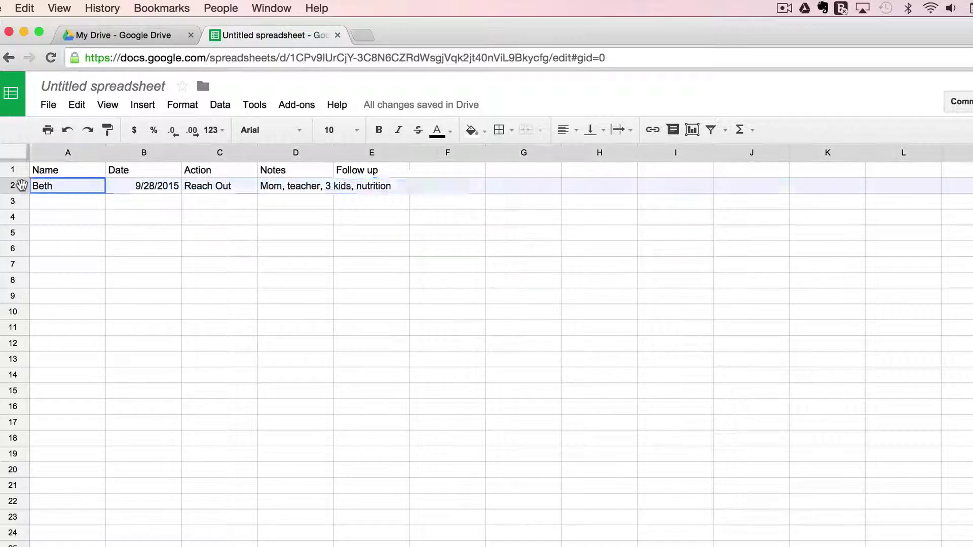
left_click(484, 131)
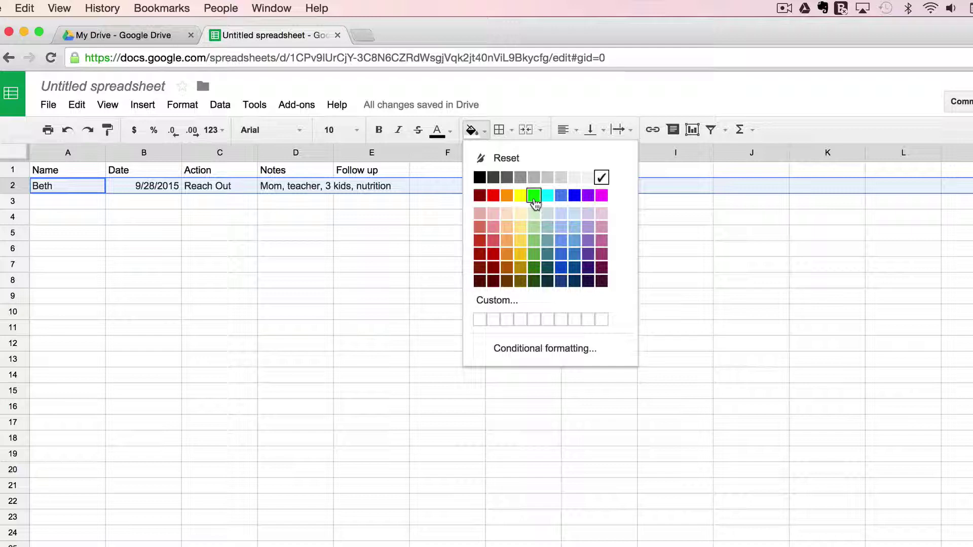
left_click(534, 214)
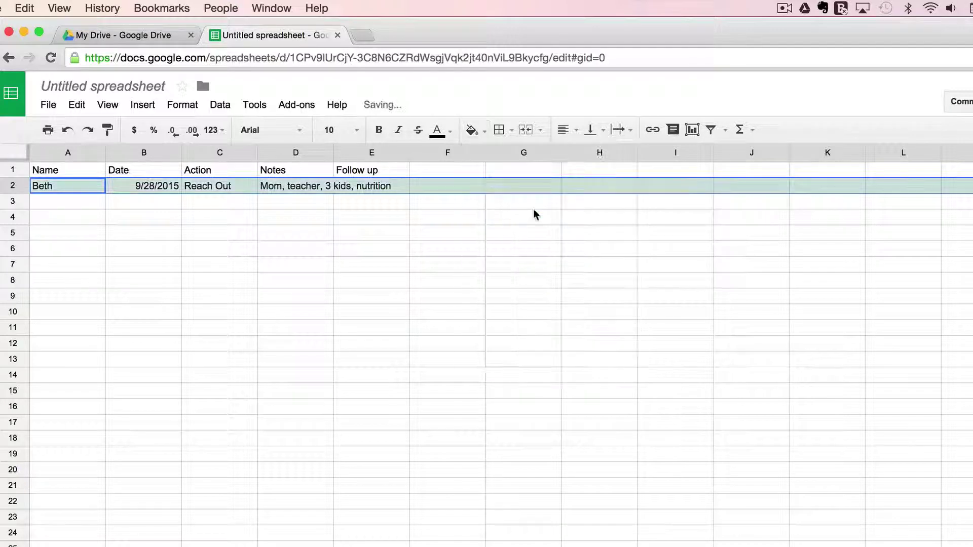
left_click(152, 302)
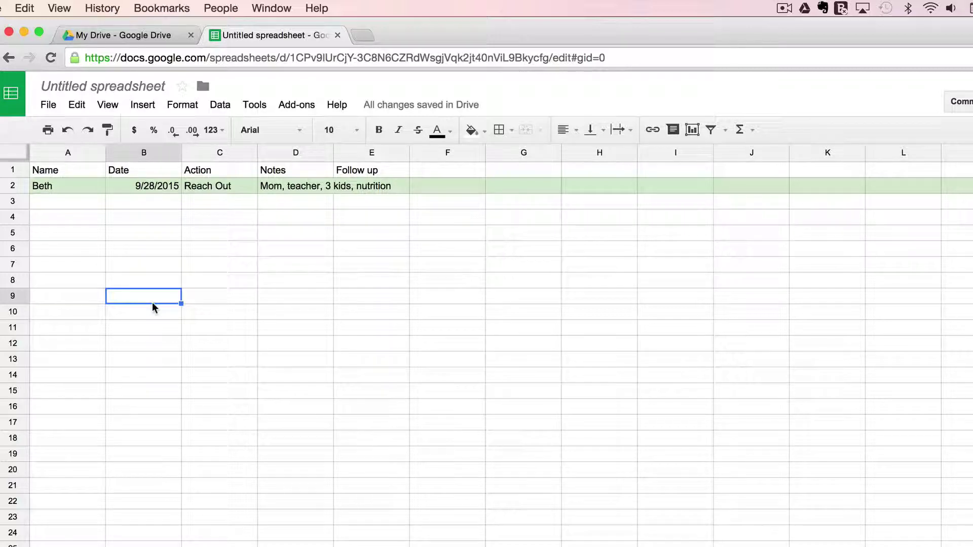
- Enter the second contact in row 3 with their name, date 9/28 and action Invite
left_click(62, 201)
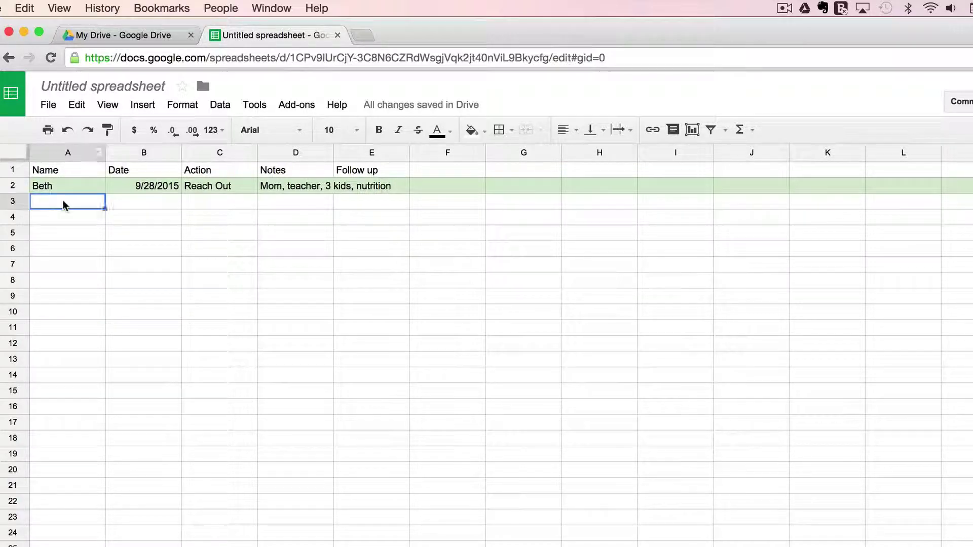
type("Mary")
key("Tab")
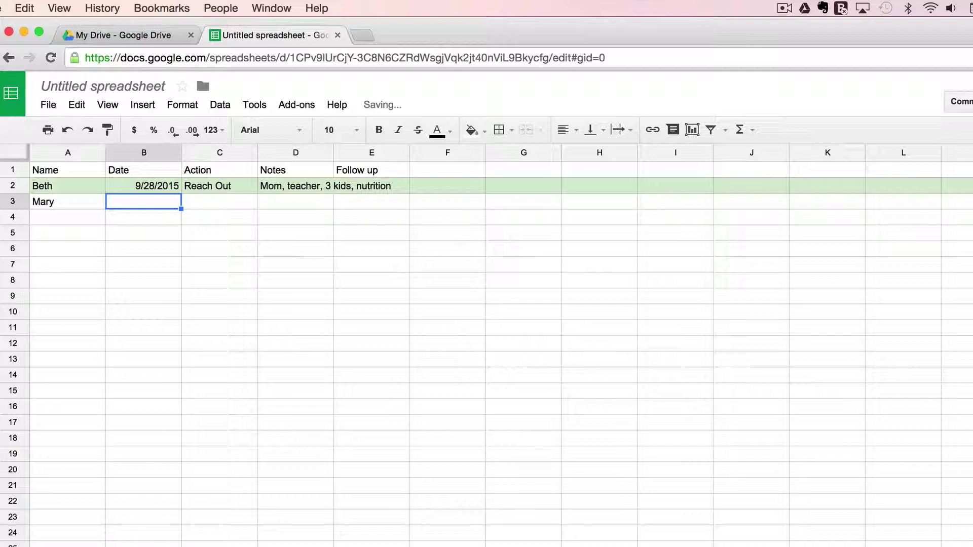
type("9/28")
key("Tab")
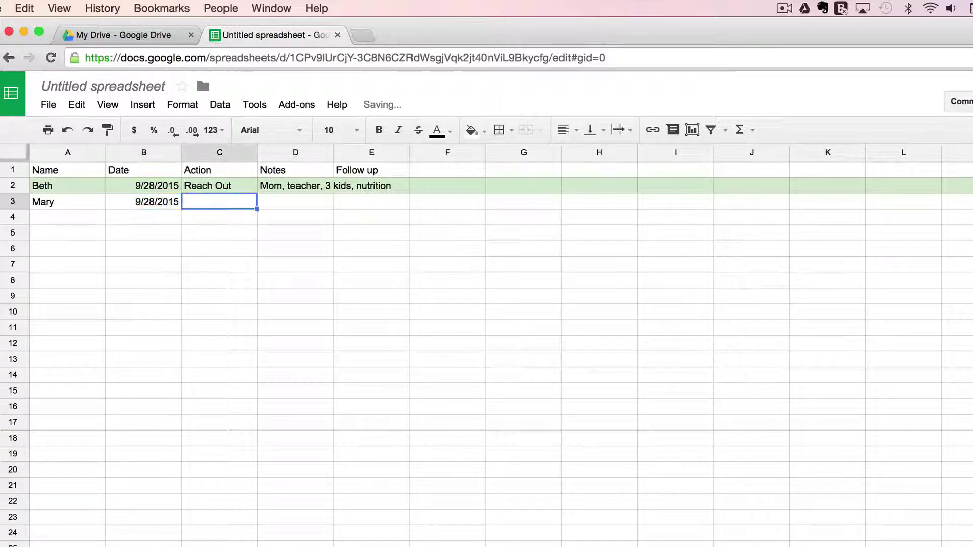
type("Invite")
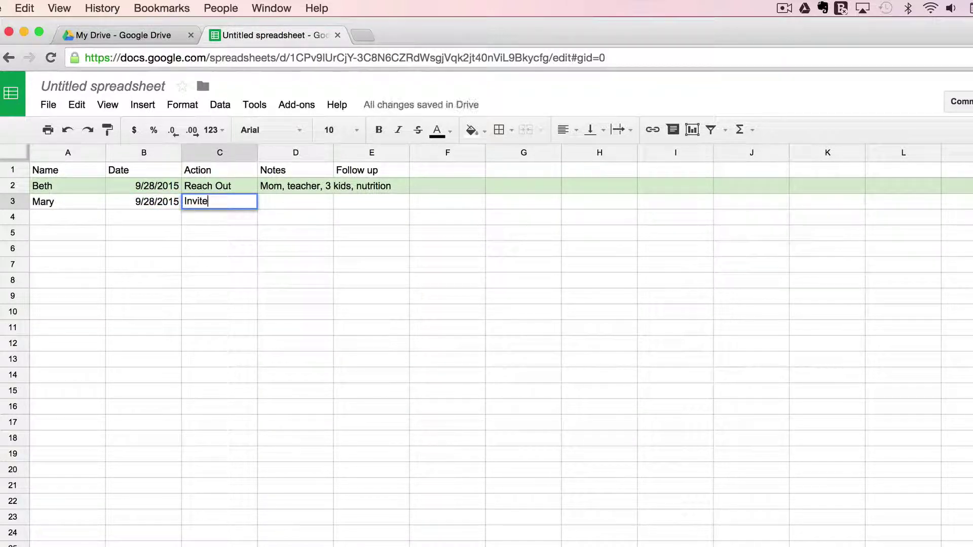
key("Tab")
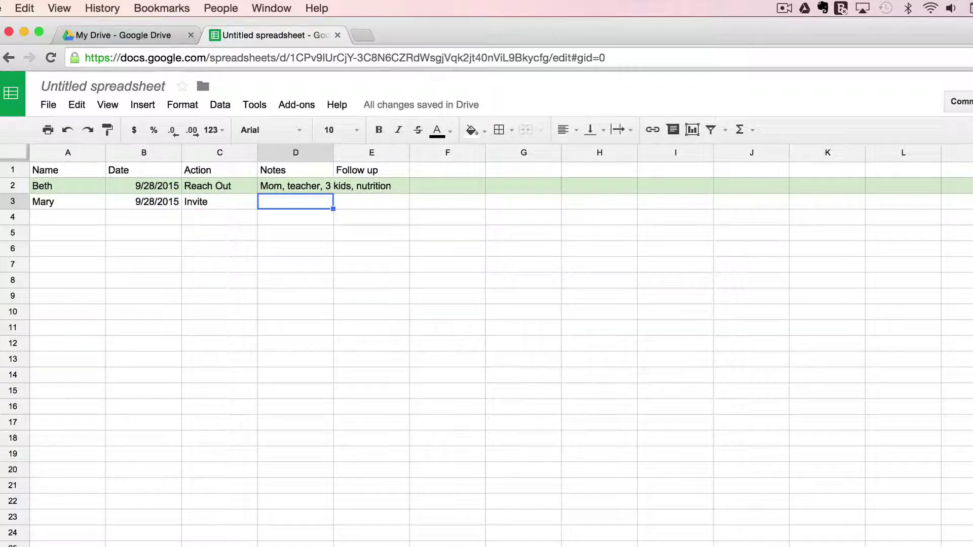
- Add follow-up date 9/30 and the note 'saw fb post, struggling with workouts' to row 3
left_click(372, 201)
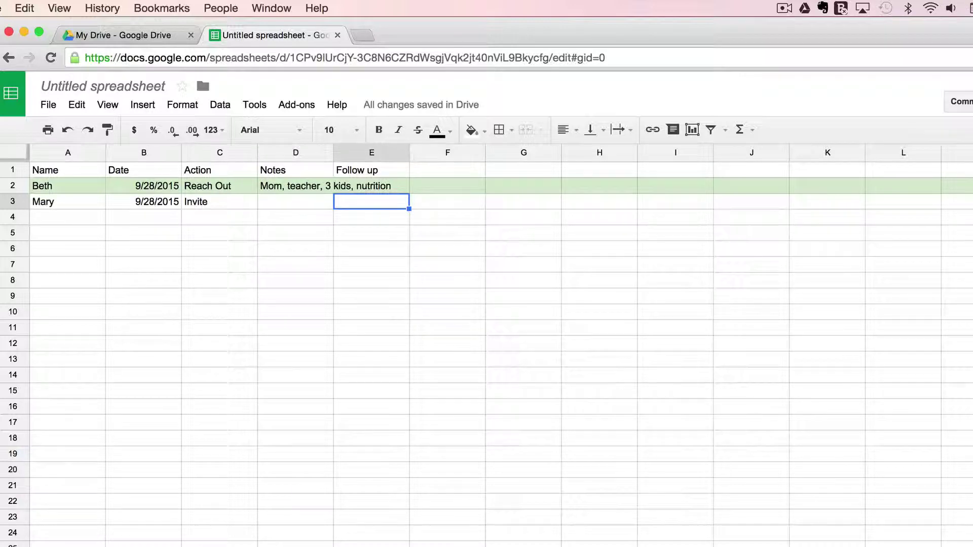
type("9")
key("BackSpace")
type("9/")
type("2")
type("30")
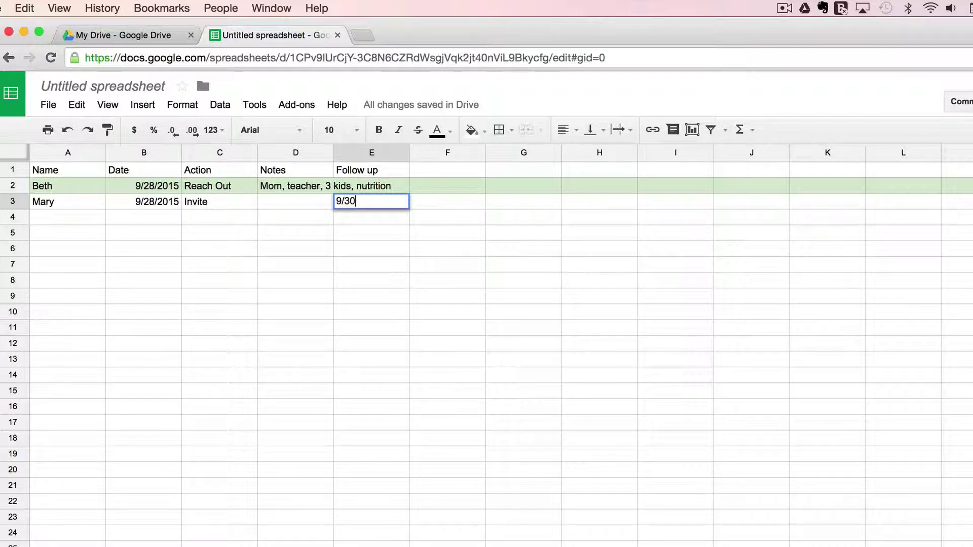
key("Tab")
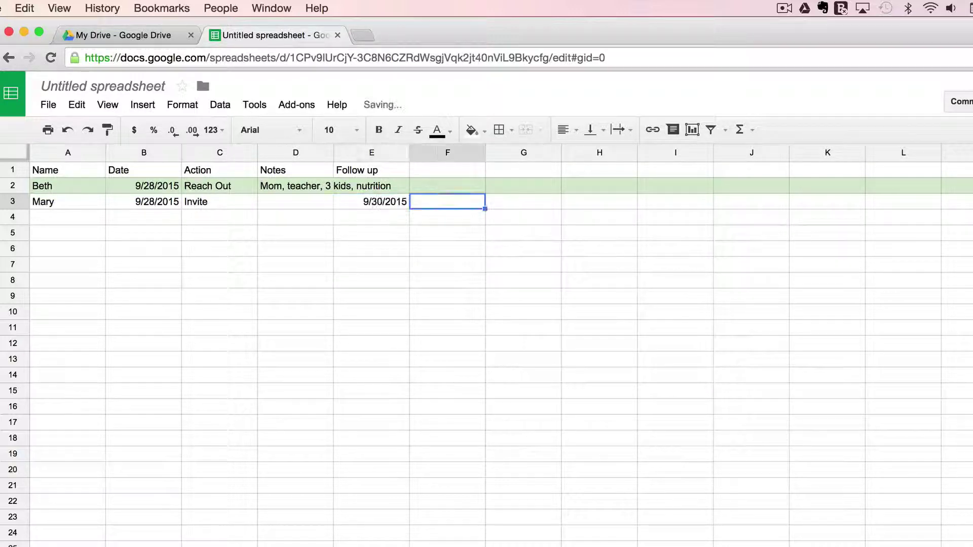
left_click(302, 209)
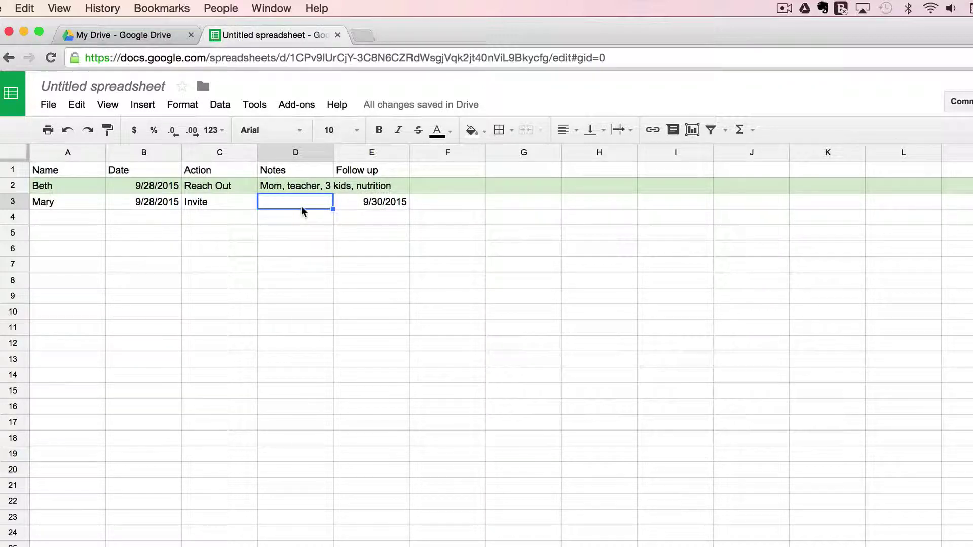
type("saw f")
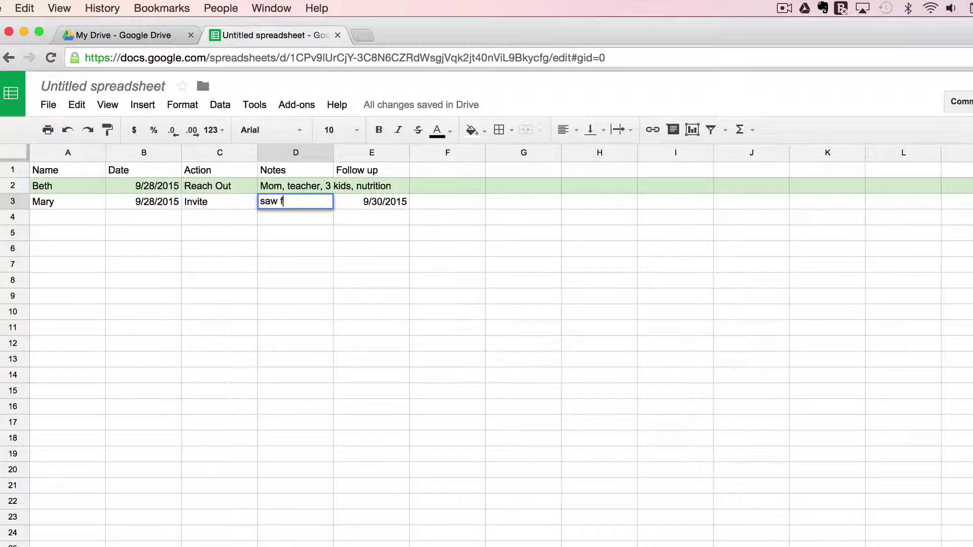
type("b post, struggl")
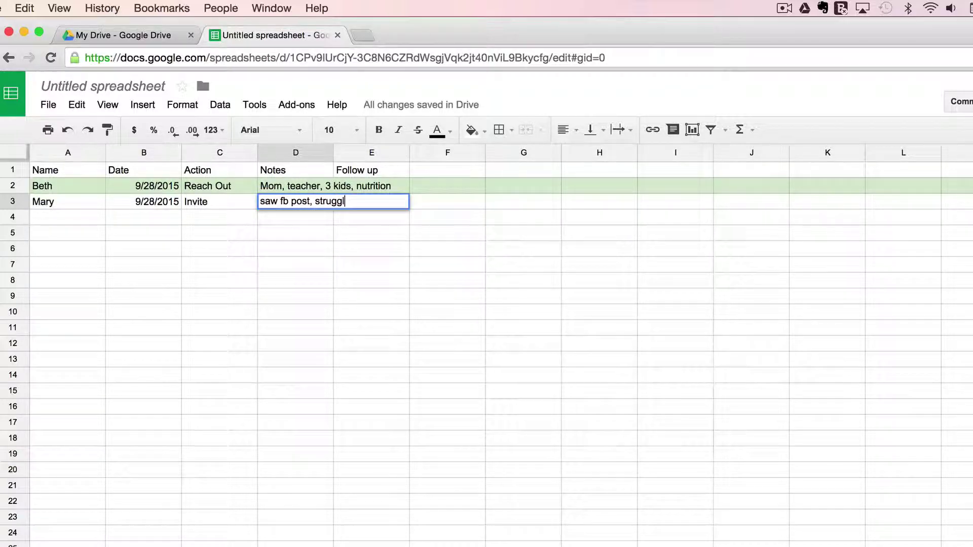
type("ing with workouts")
key("Tab")
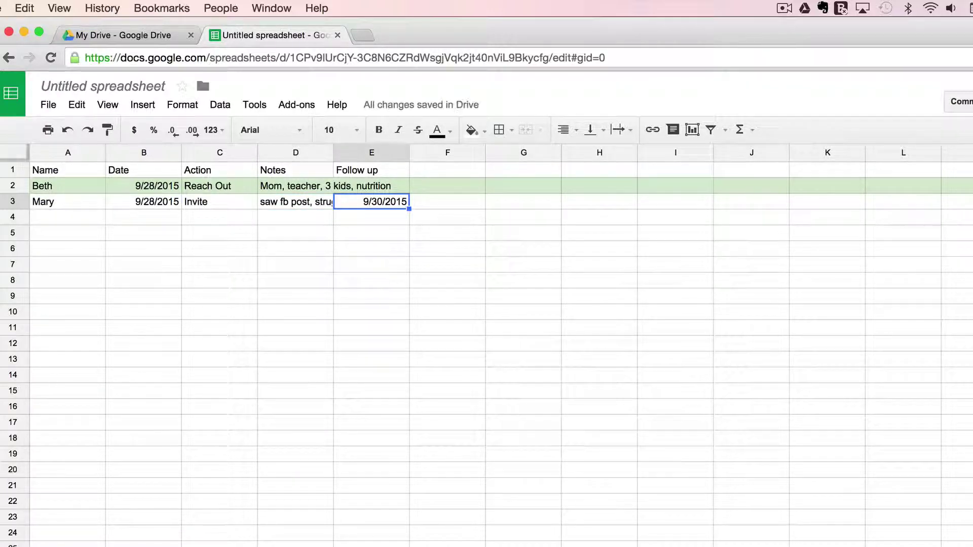
- Fill row 4 with the contact's name, 9/28, Invite, 'sent her 21 day fix video' and follow-up 9/29
left_click(88, 218)
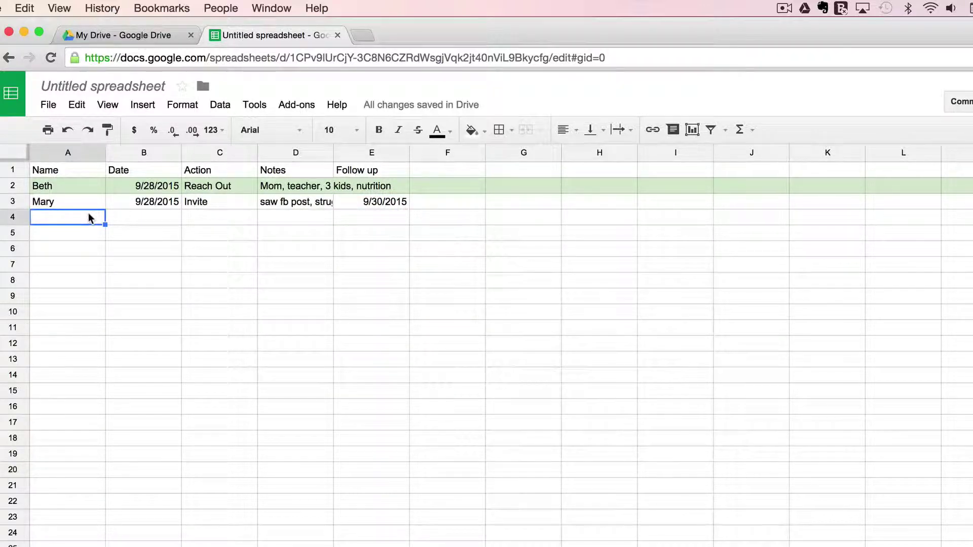
type("Jill")
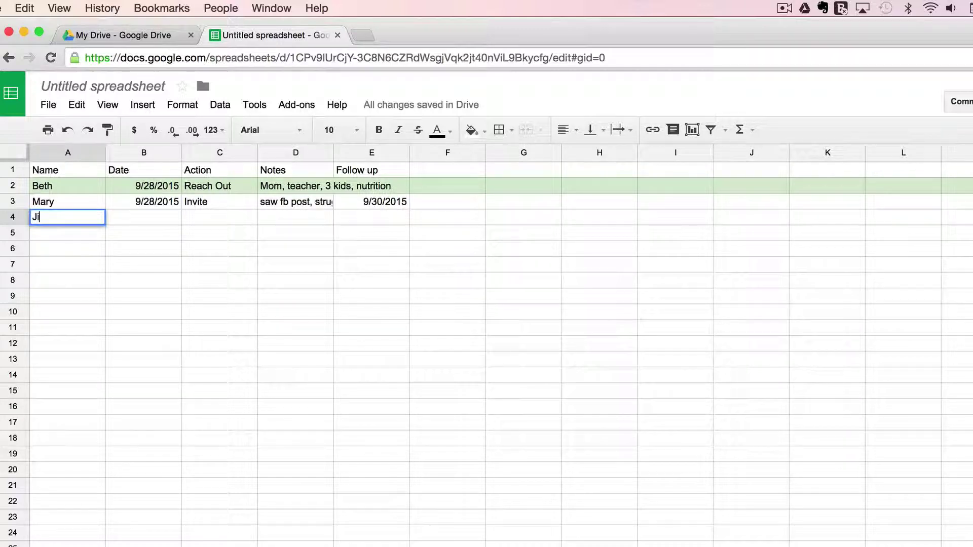
key("Tab")
type("9/28")
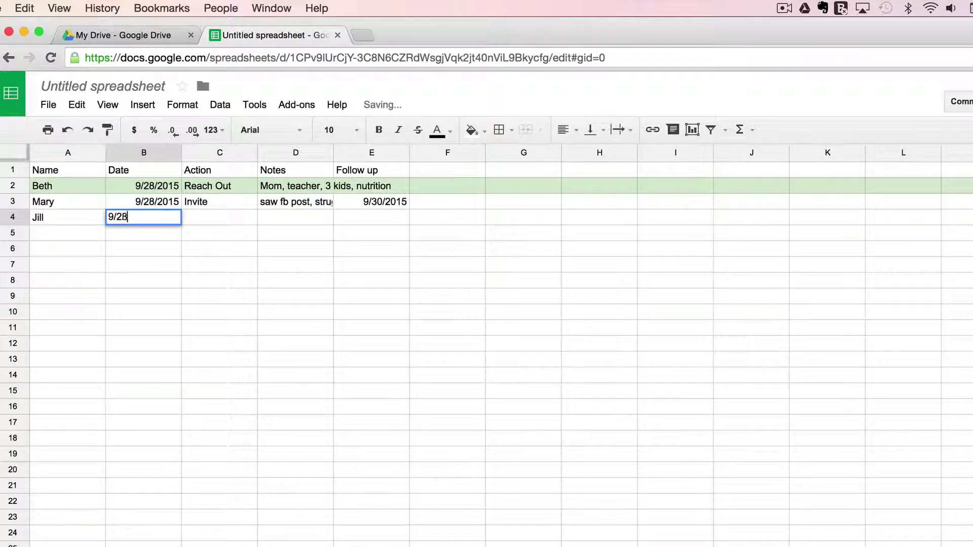
key("Tab")
type("Invite")
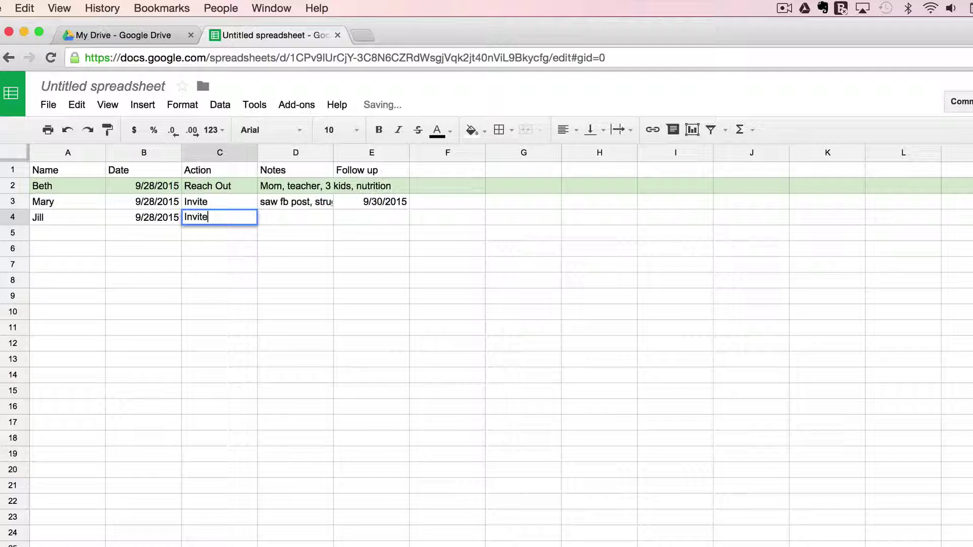
key("Tab")
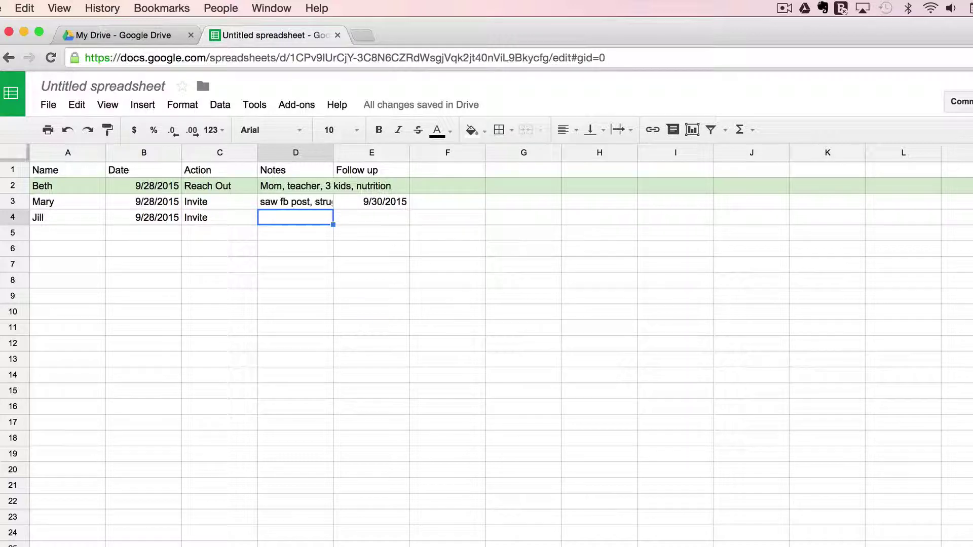
type("sent her 2")
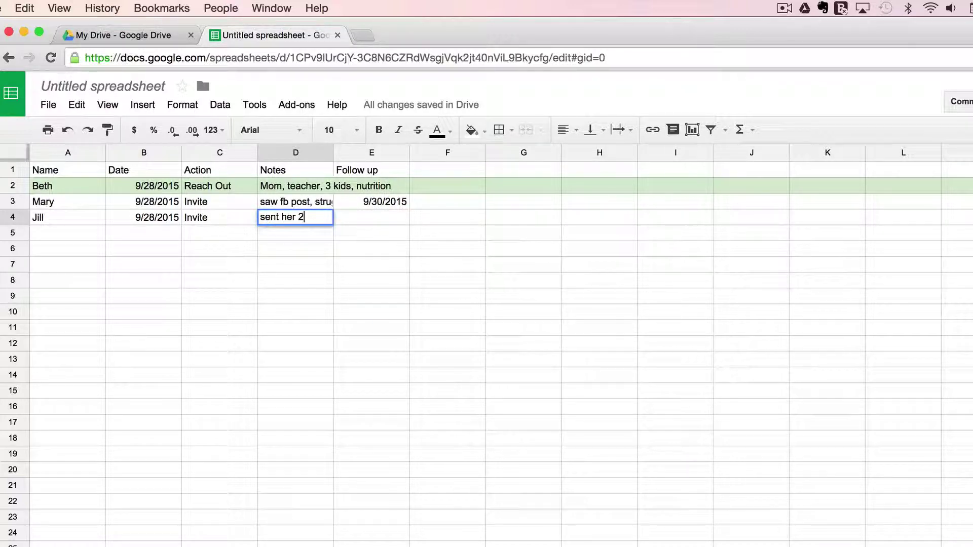
type("1 day fix video")
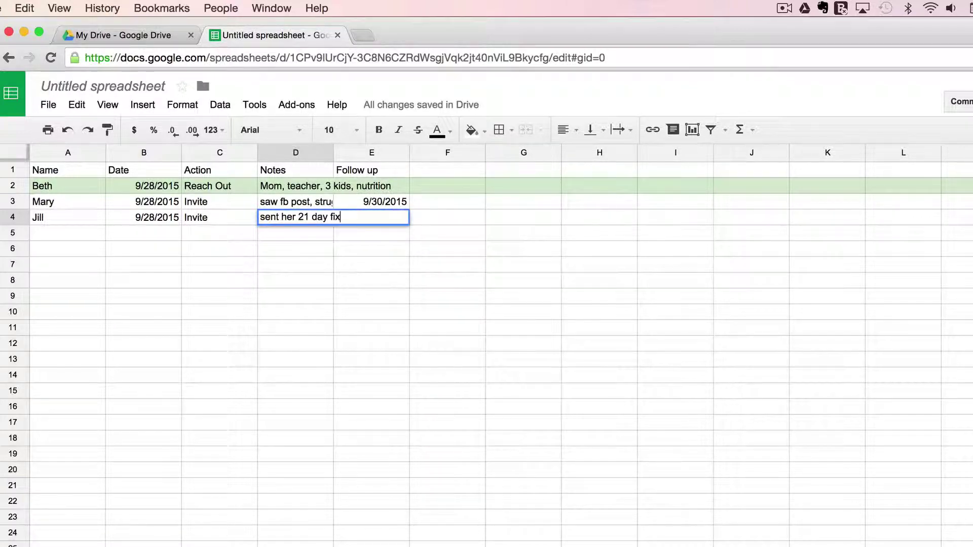
key("Tab")
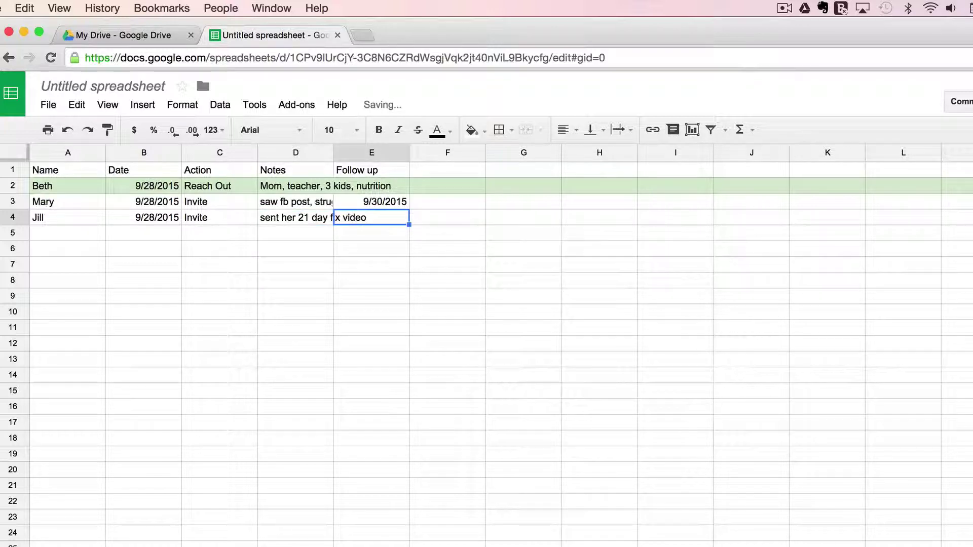
type("9/29")
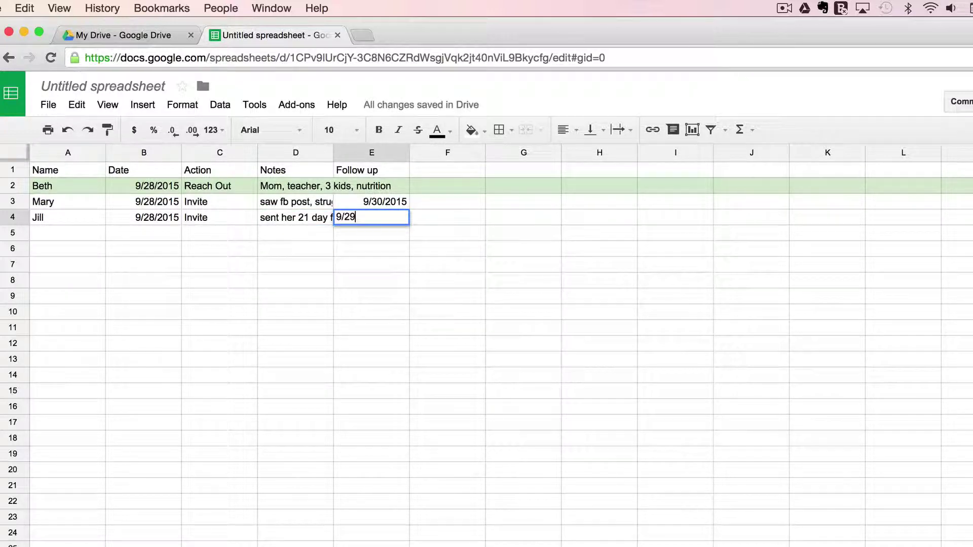
key("Tab")
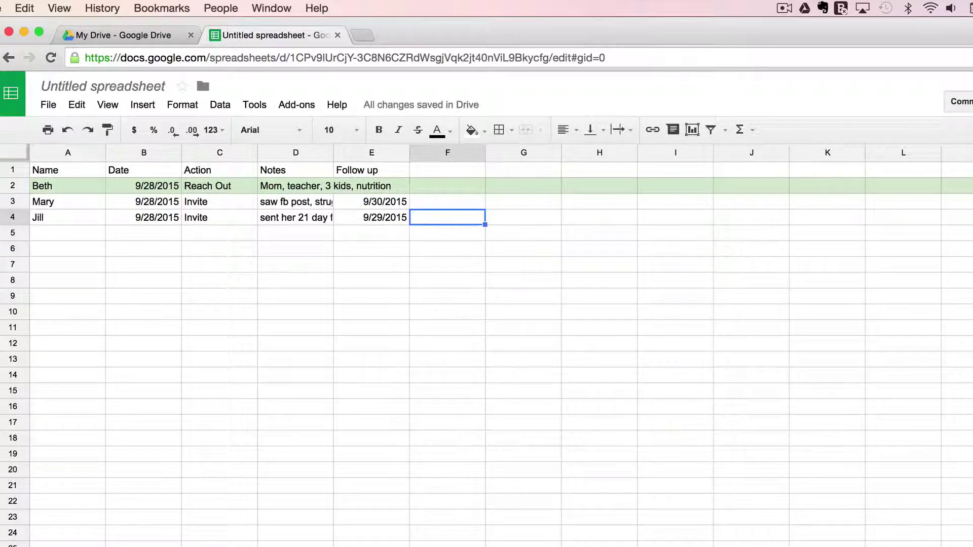
- Freeze the first row so the headers stay fixed at the top while scrolling
left_click(11, 170)
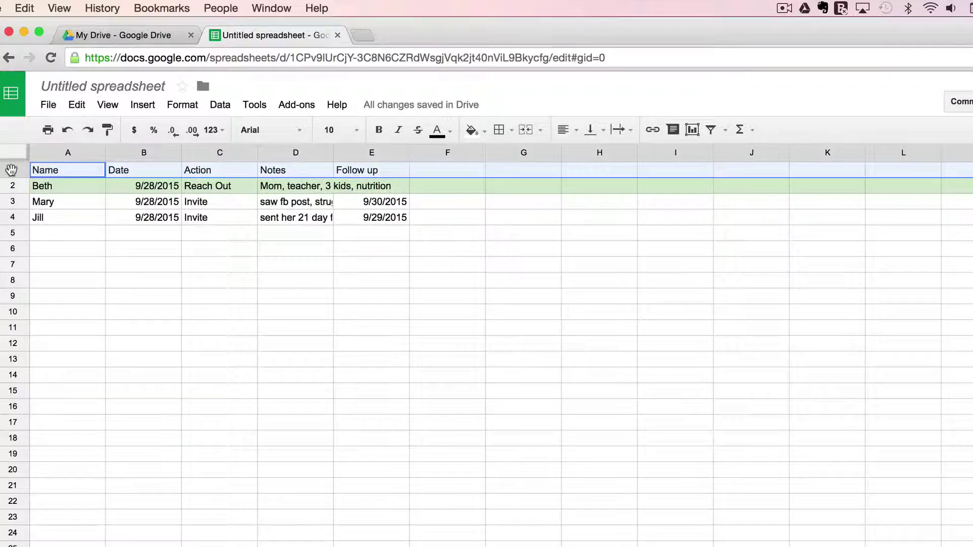
left_click(140, 105)
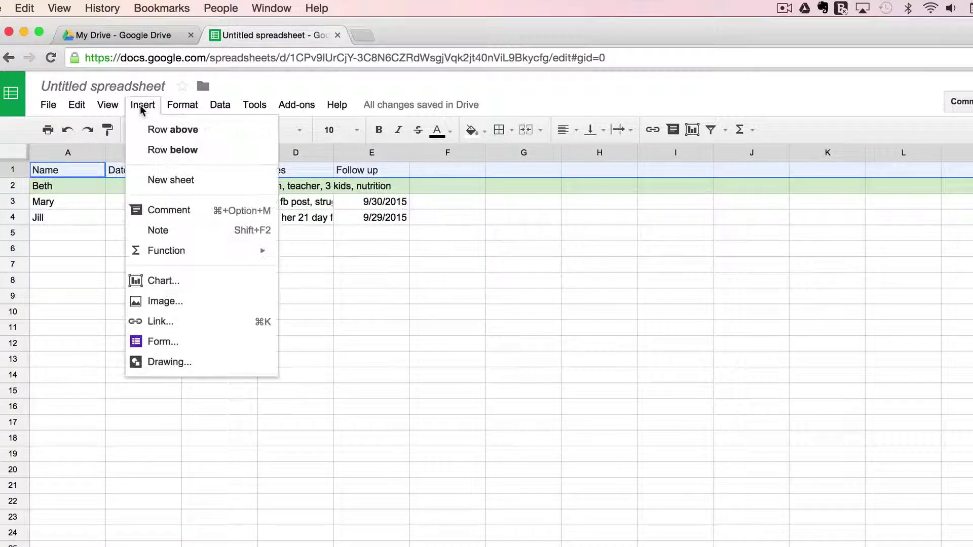
mouse_move(178, 105)
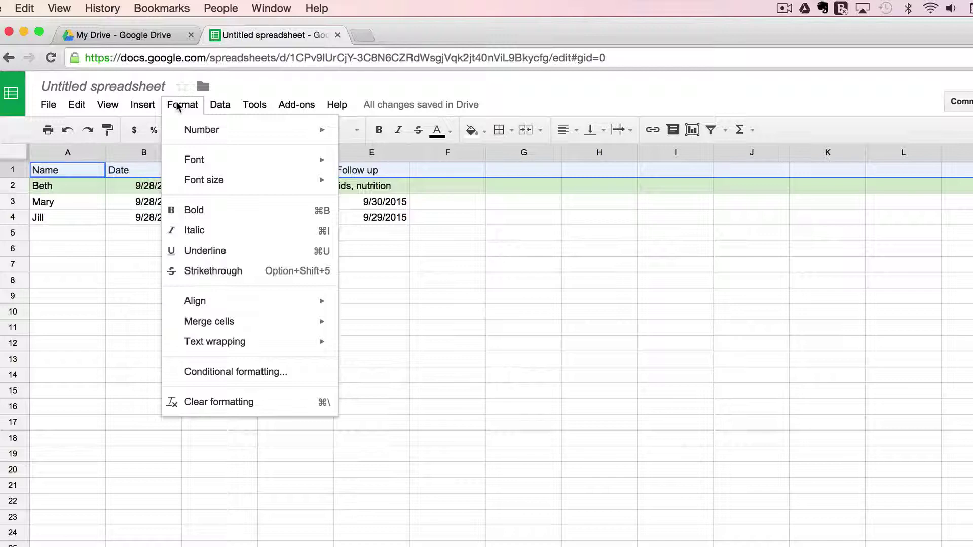
mouse_move(212, 106)
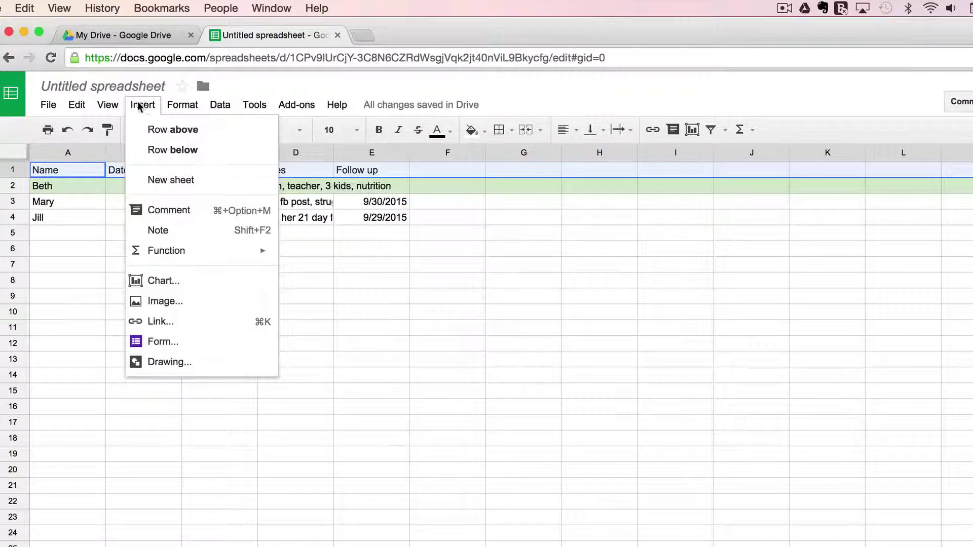
mouse_move(107, 108)
mouse_move(271, 141)
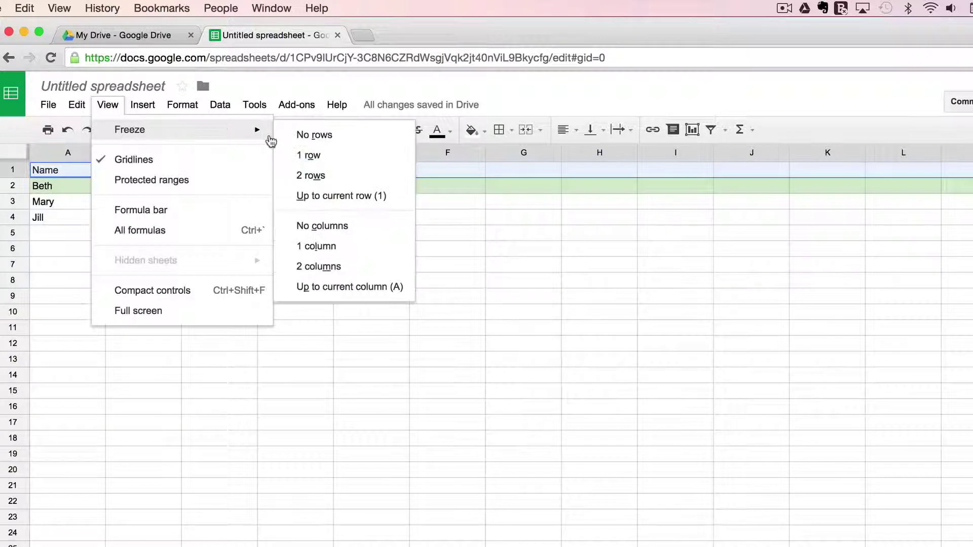
left_click(309, 156)
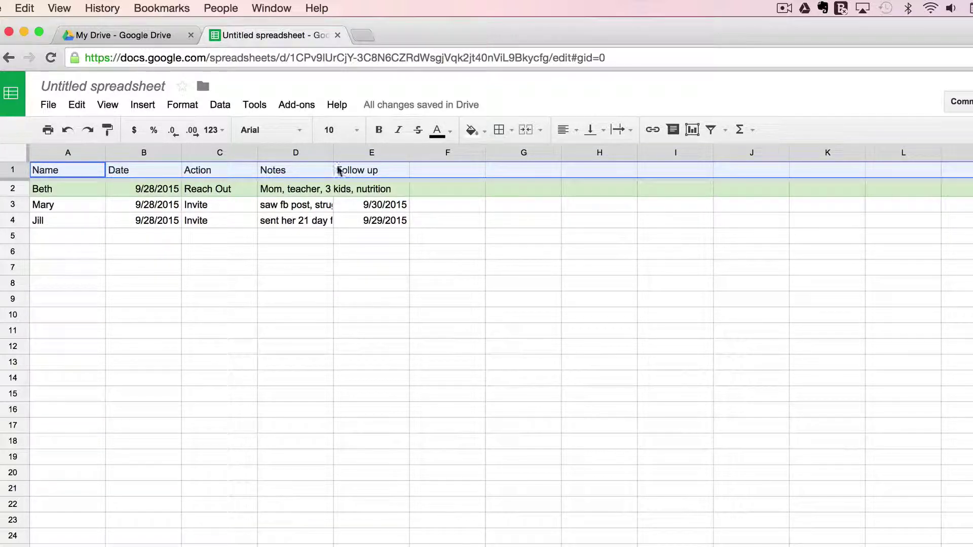
- Sort the sheet by column E (Follow up) from A to Z, earliest first
left_click(345, 153)
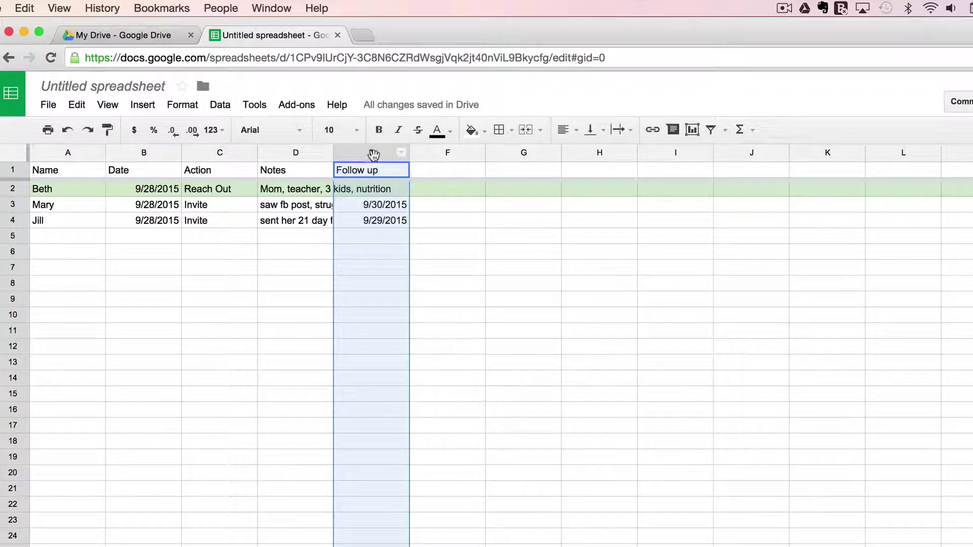
left_click(216, 107)
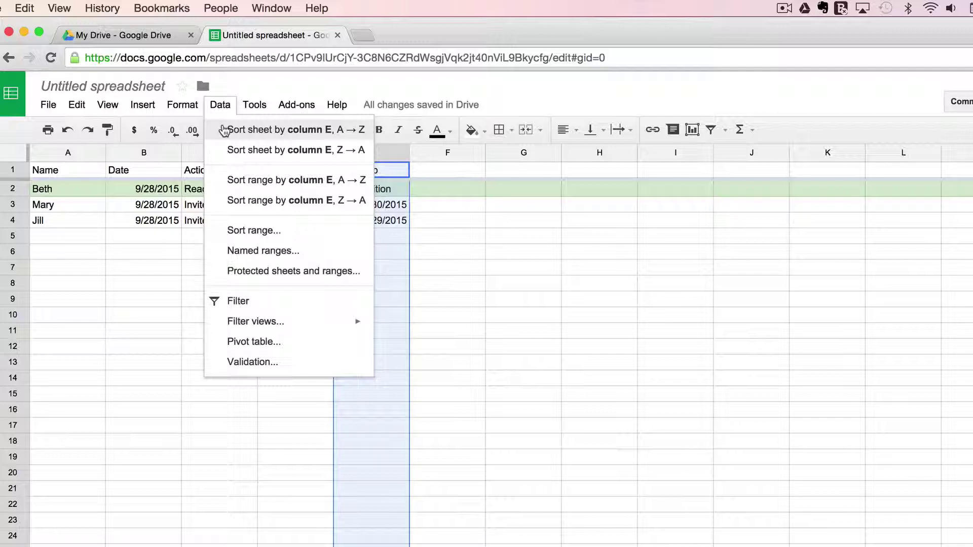
left_click(223, 131)
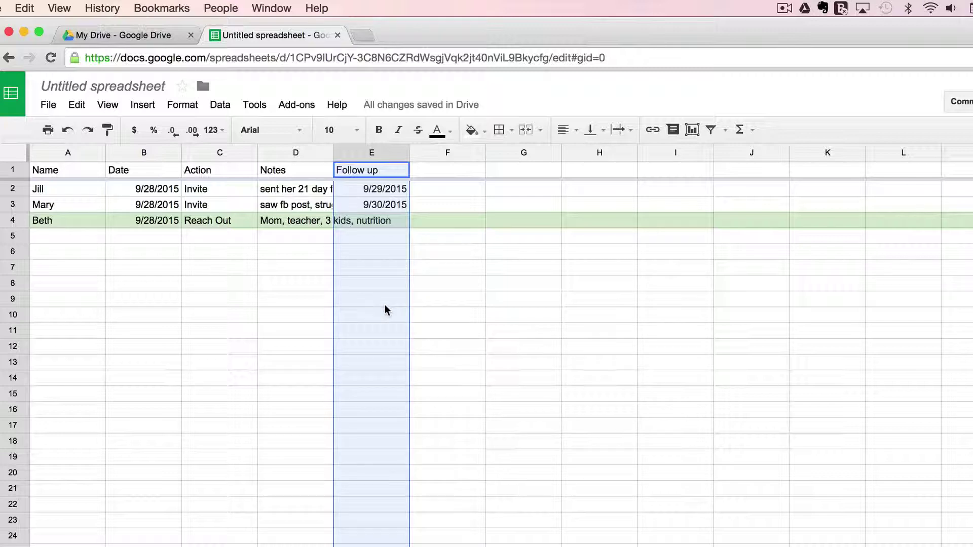
left_click(11, 171)
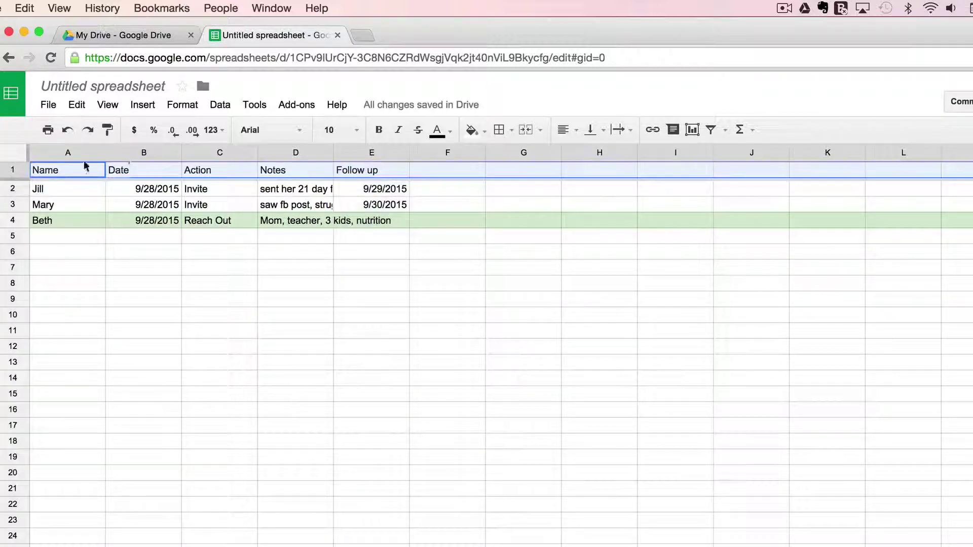
left_click(152, 104)
mouse_move(172, 106)
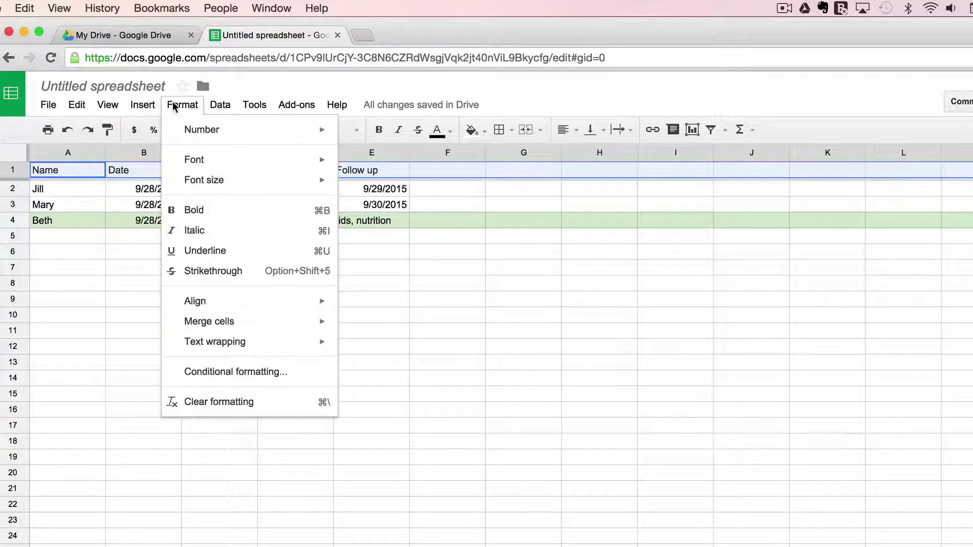
mouse_move(138, 106)
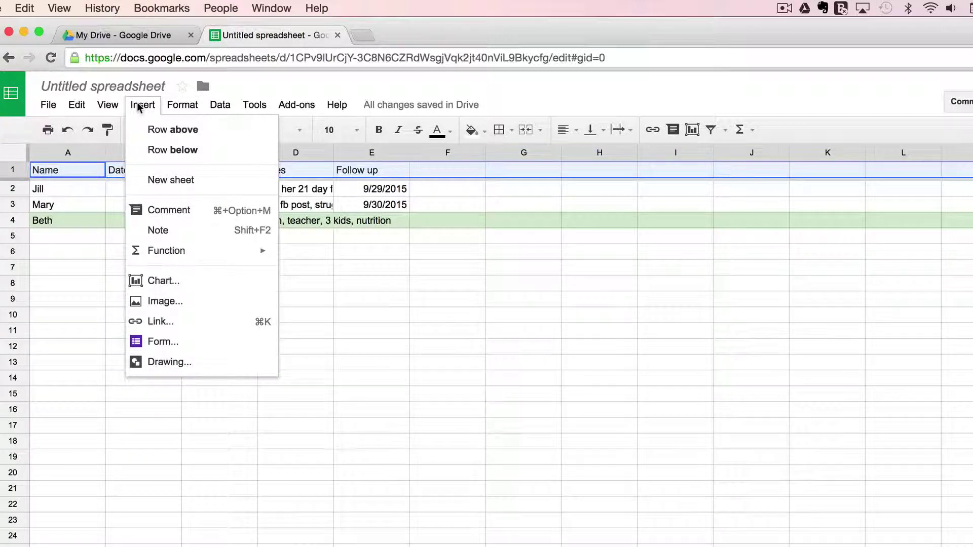
mouse_move(106, 105)
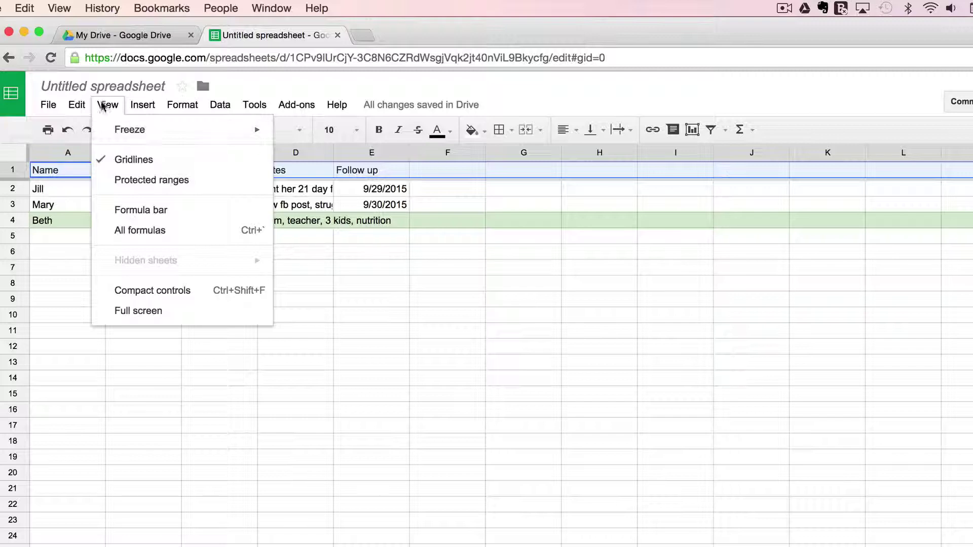
left_click(106, 105)
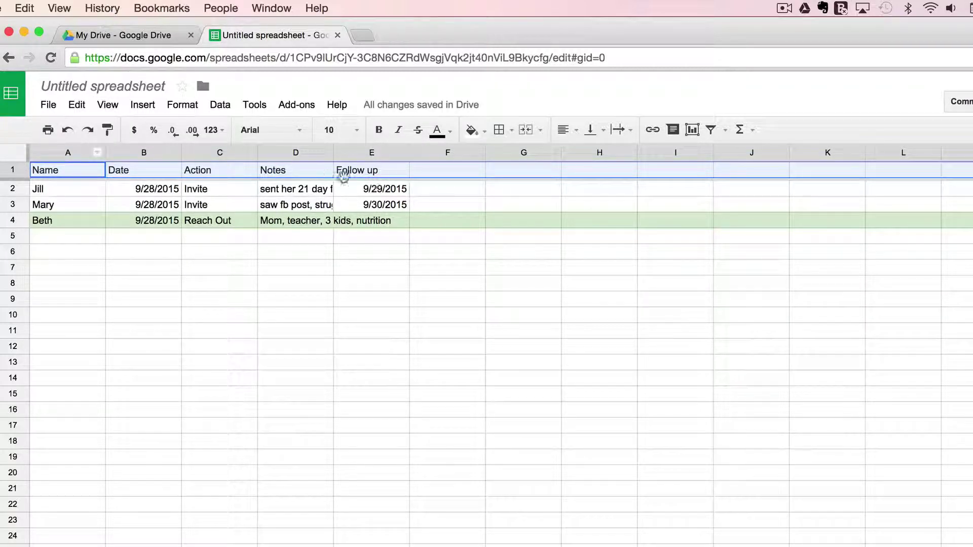